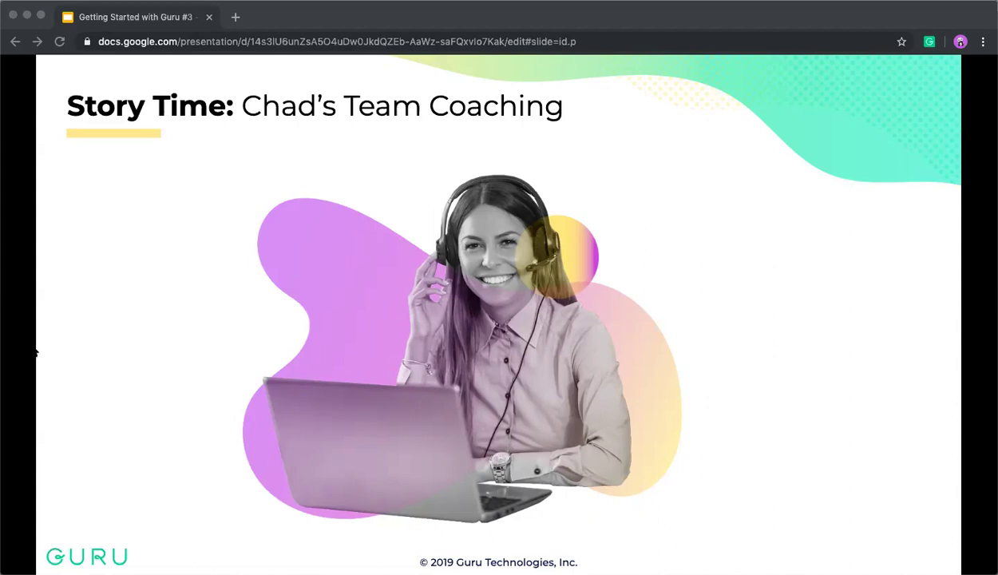
Switch from the presentation to Gmail and bring up the "Quick Question" email.
key(Right)
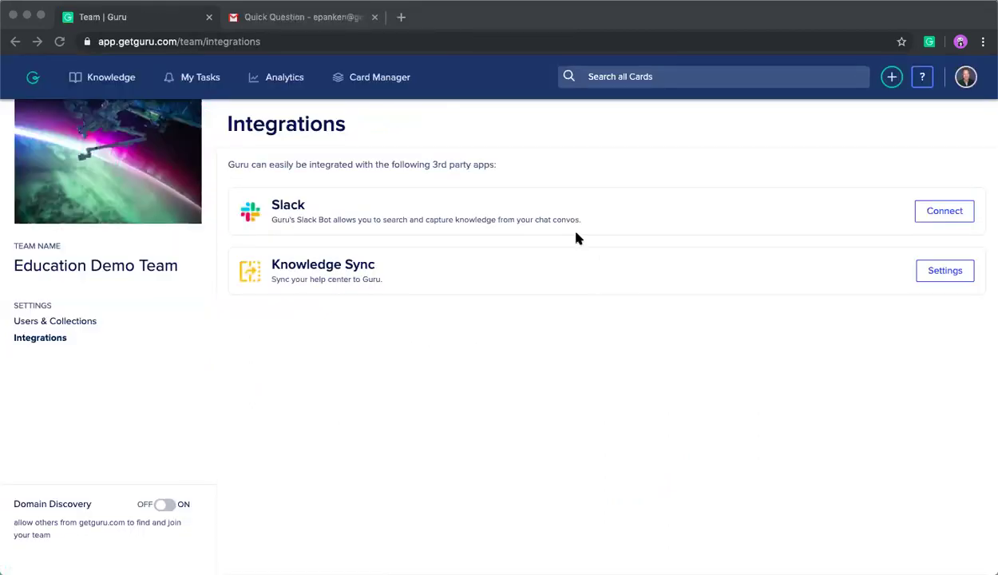
click(578, 238)
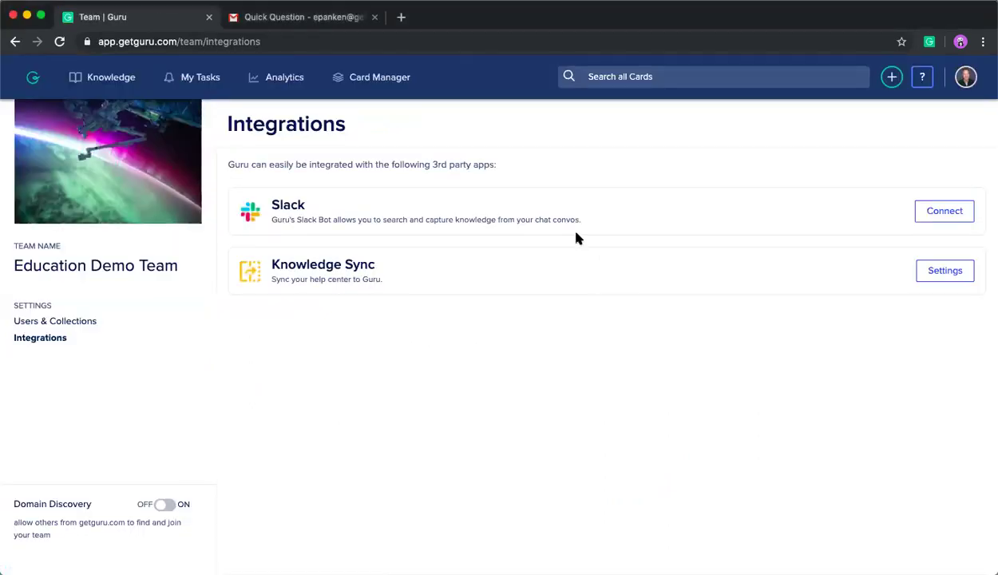
click(330, 24)
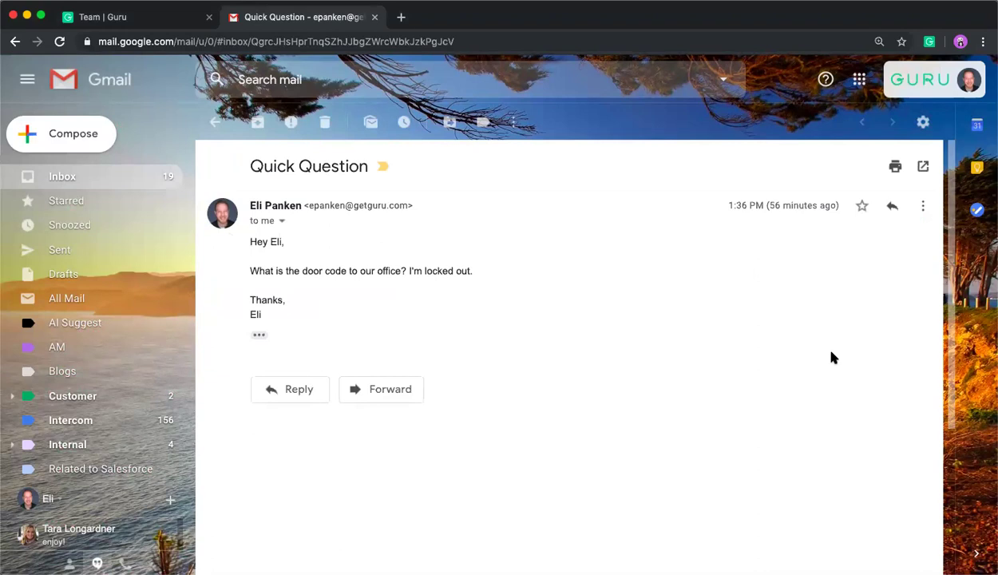
Check the Guru extension's Knowledge Triggers for the email and reload the page.
click(927, 43)
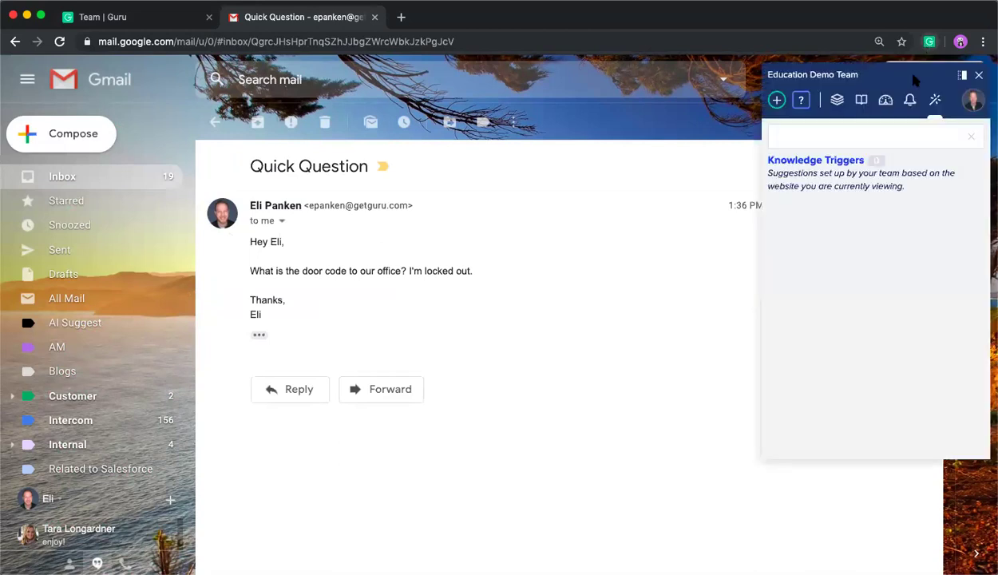
click(837, 100)
click(934, 102)
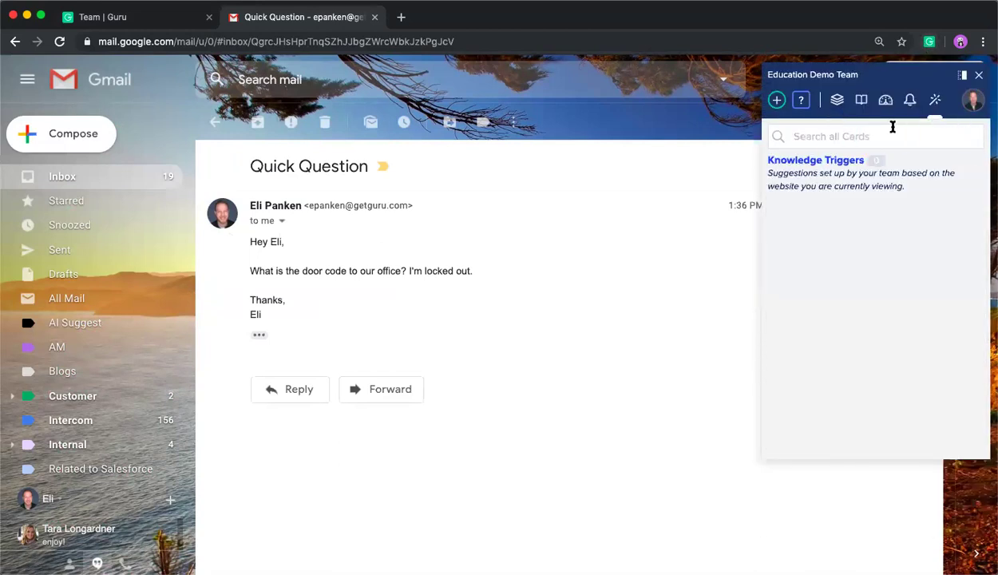
key(super+r)
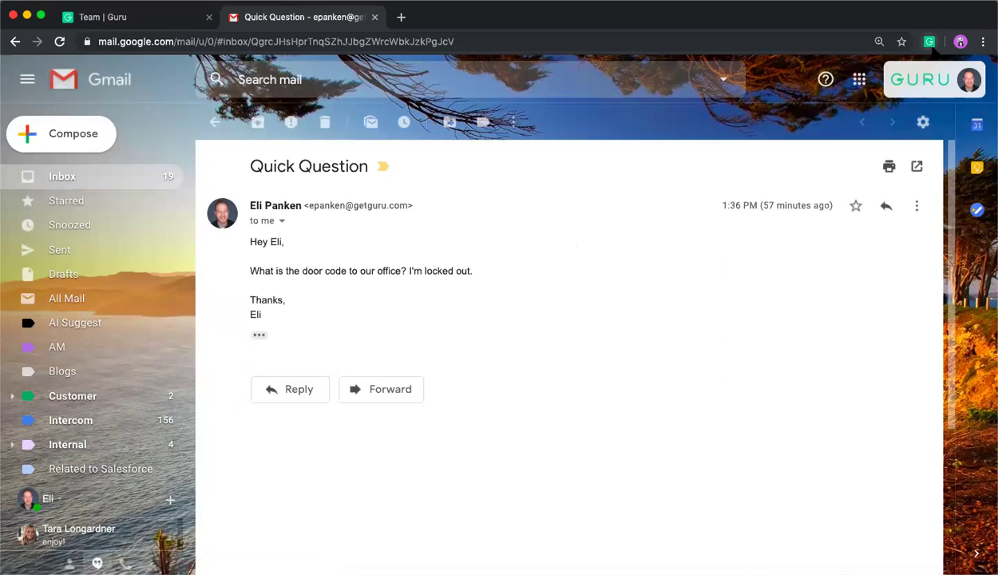
Open Guru's Knowledge Triggers for the reloaded email, read the card "What's our office door code?" and close it.
click(930, 41)
click(931, 102)
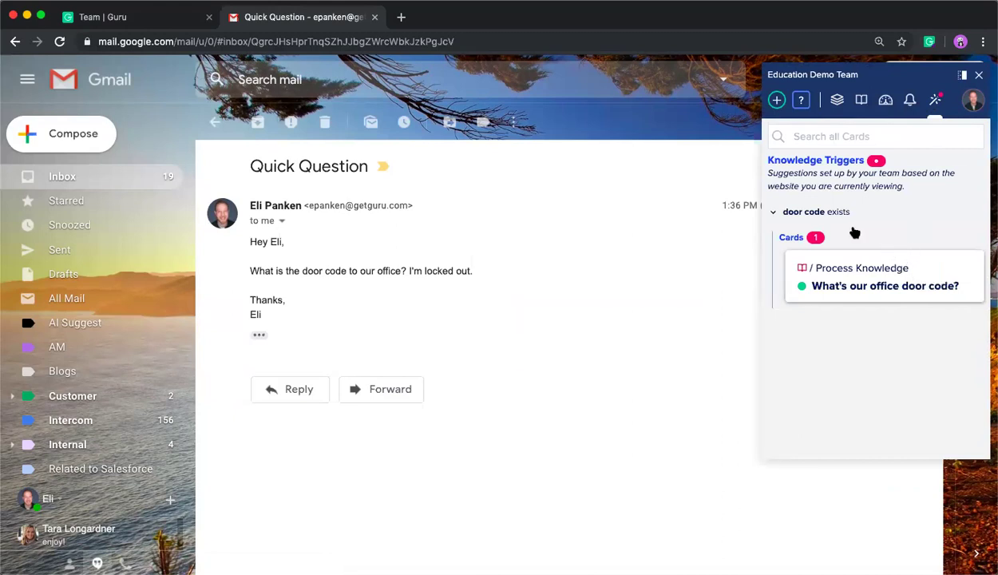
mouse_move(858, 277)
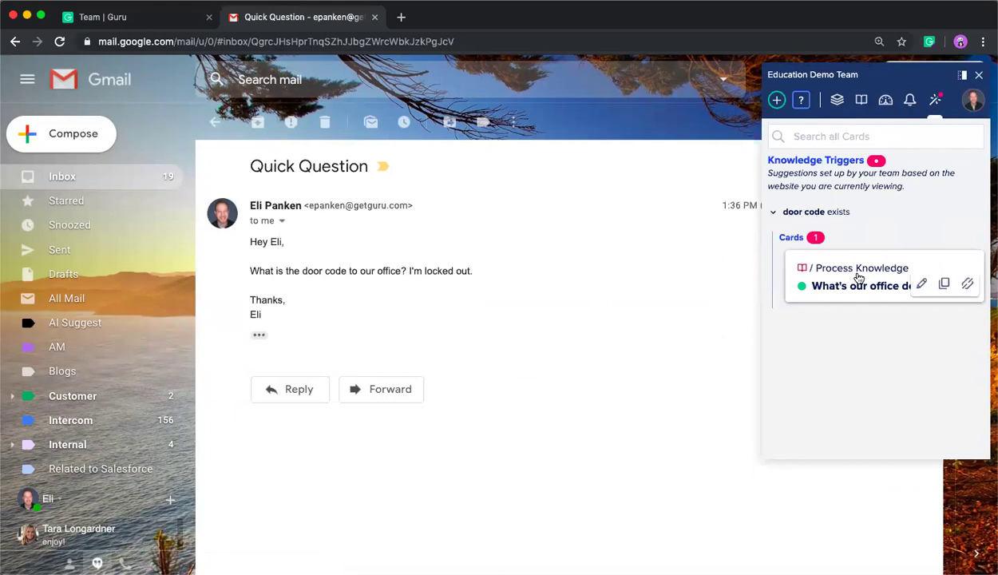
click(851, 295)
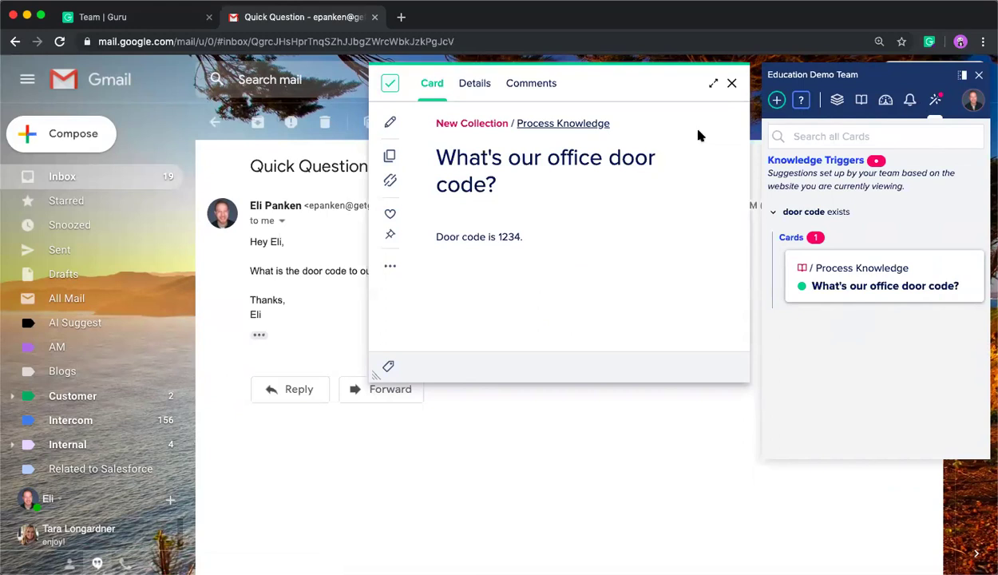
click(732, 85)
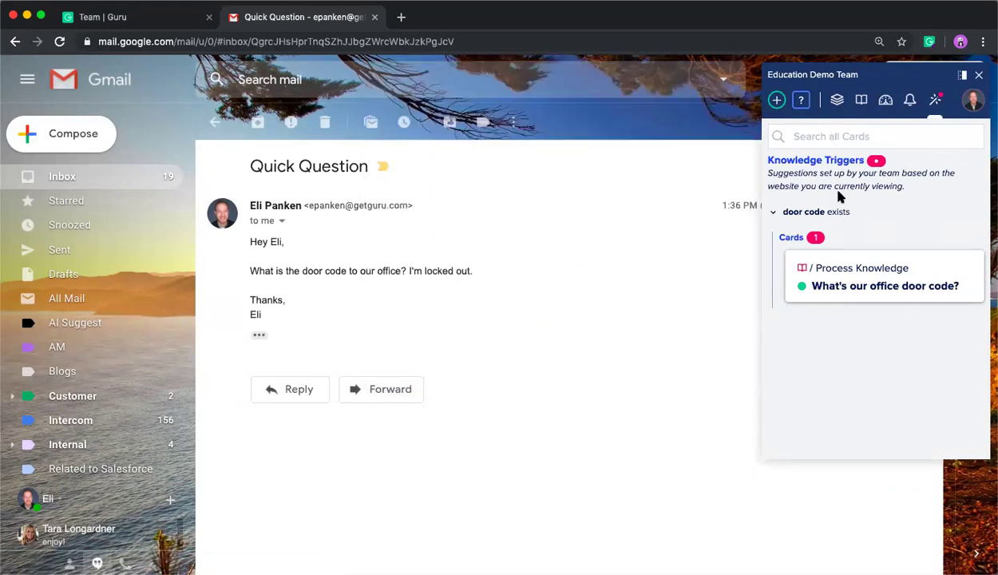
Start a new knowledge trigger for mail.google.com with the display title "Learning Lab trigger".
click(973, 99)
click(929, 183)
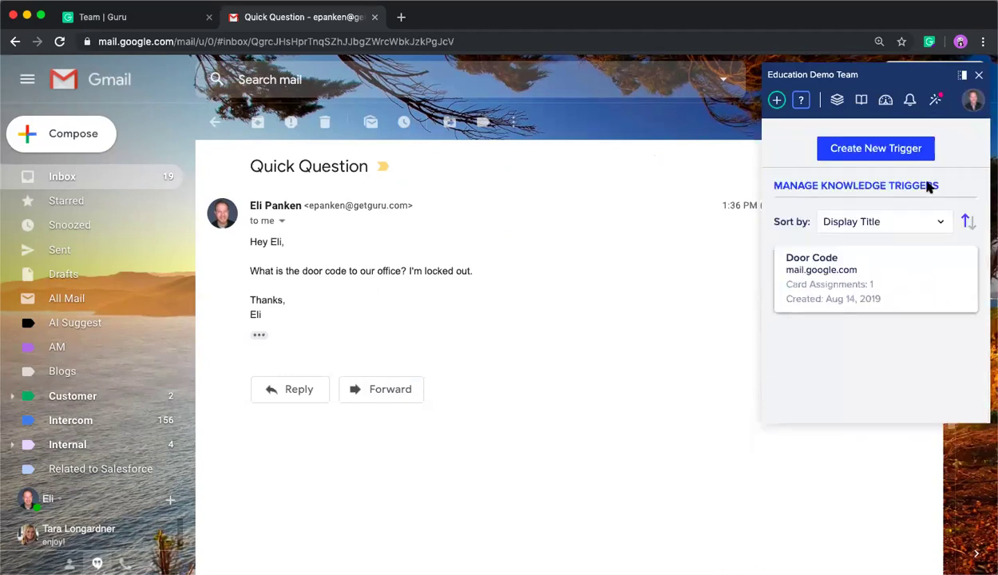
click(879, 152)
click(877, 163)
text(Learning Lab trigger)
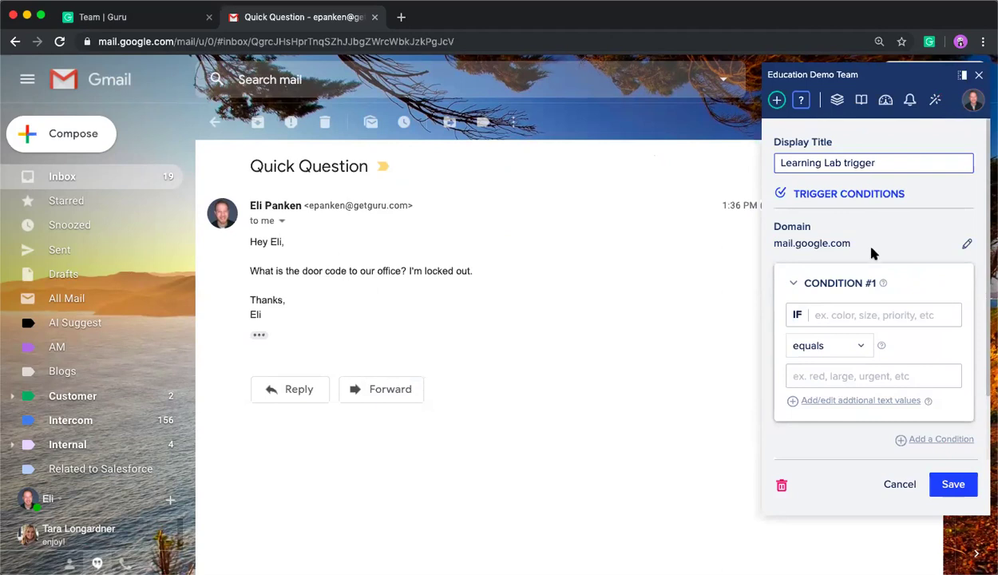
scroll(872, 253, down, 2)
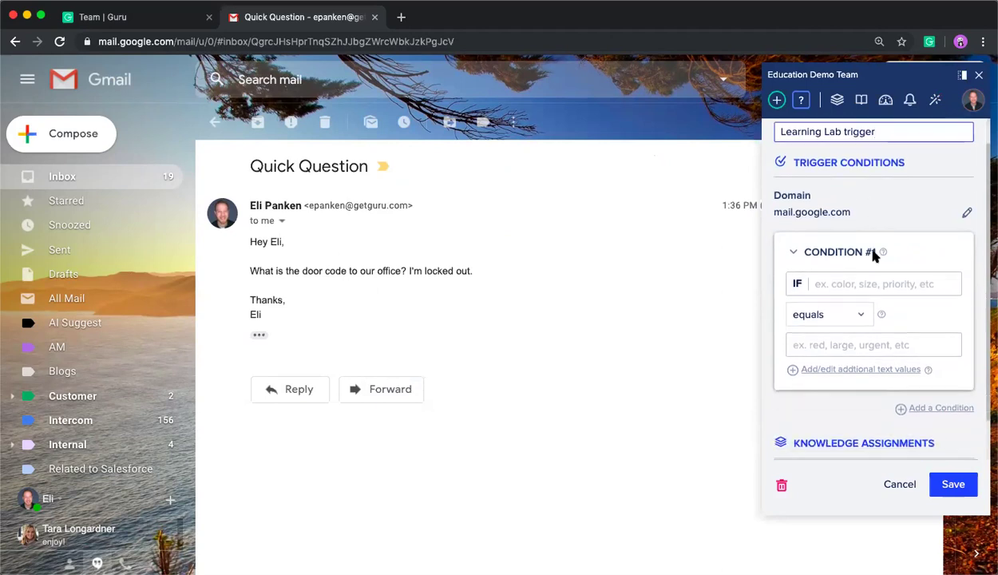
drag(777, 217, 862, 216)
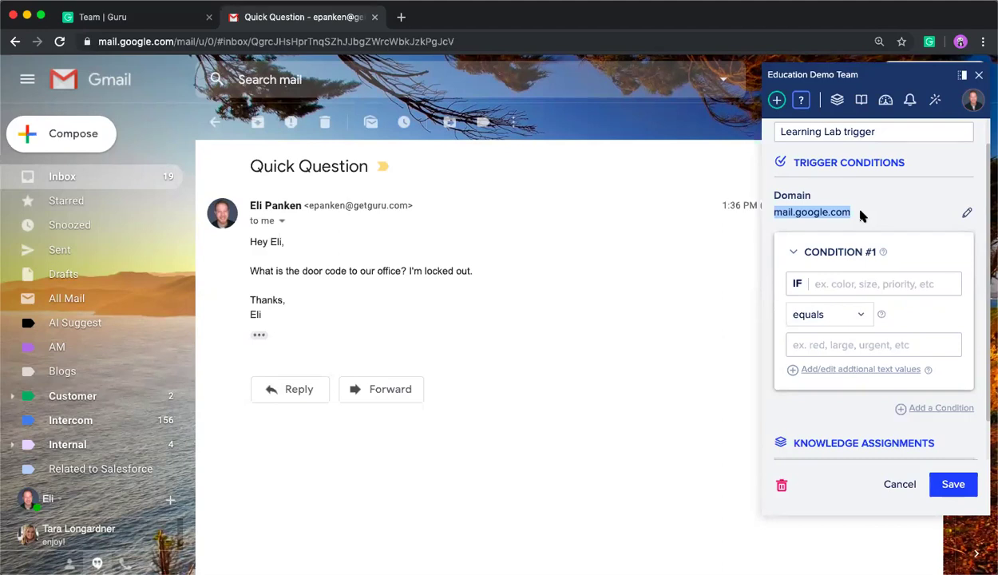
click(861, 215)
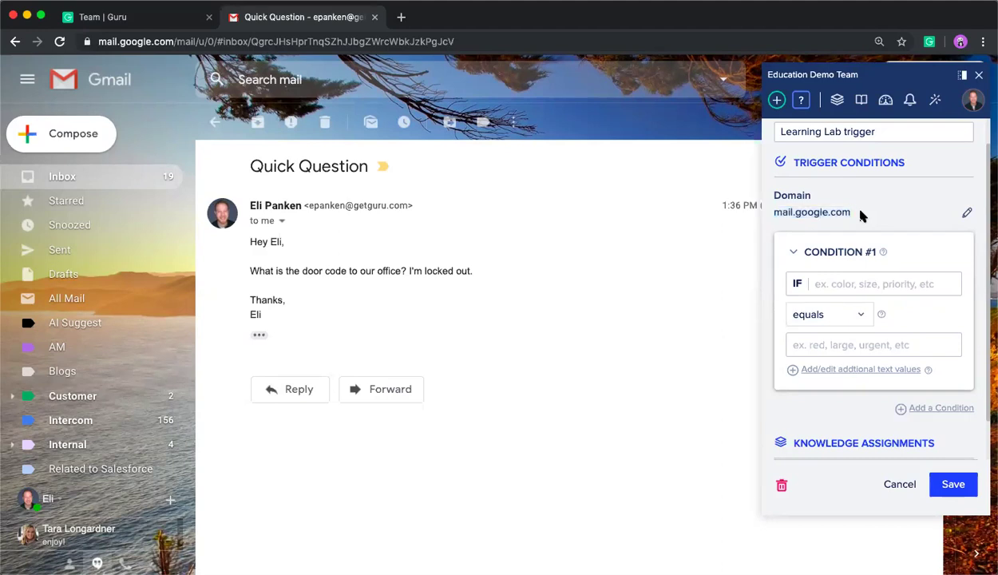
Set the trigger's first condition to apply if "wifi" exists anywhere on screen.
scroll(862, 214, down, 1)
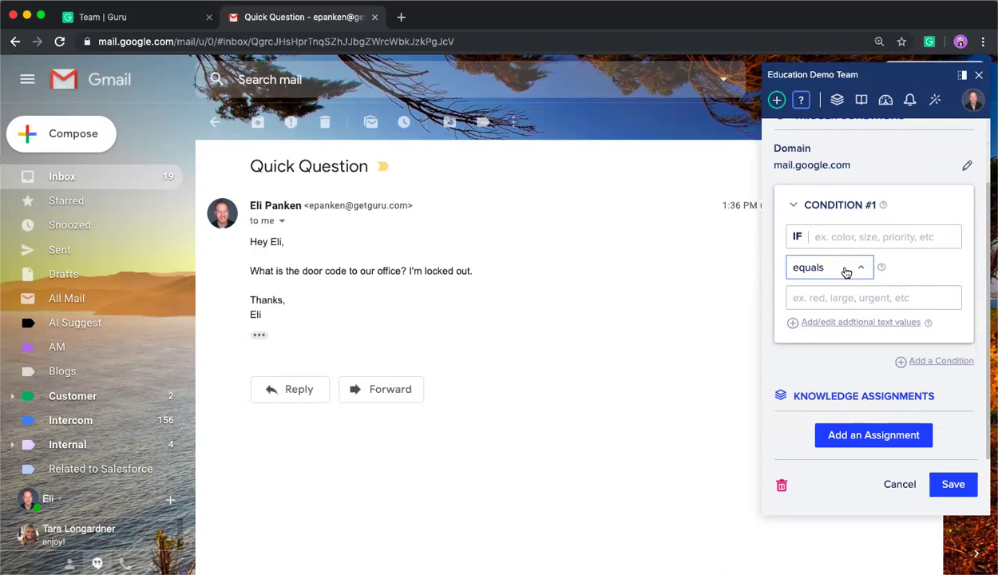
click(829, 266)
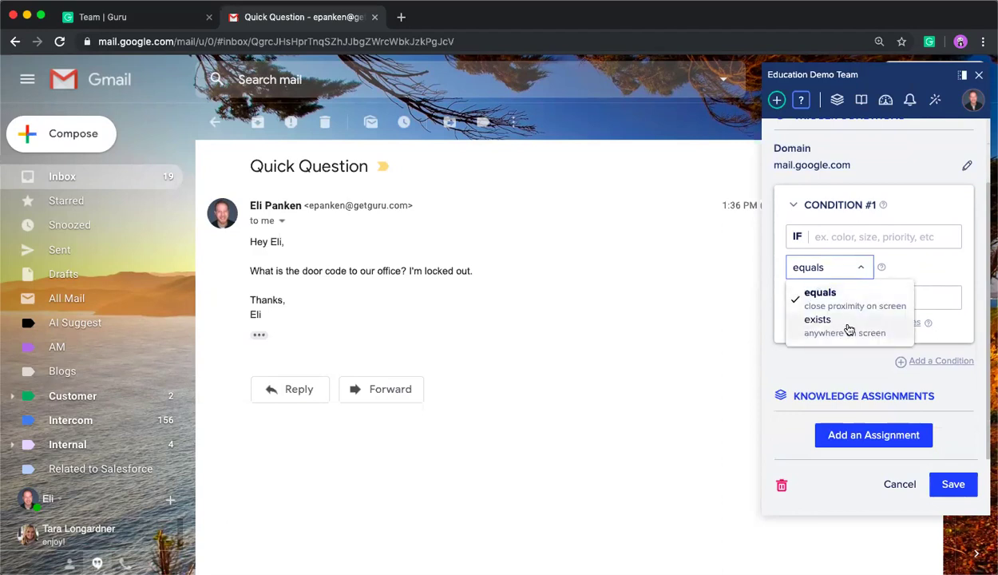
click(847, 323)
click(843, 265)
text(wifi)
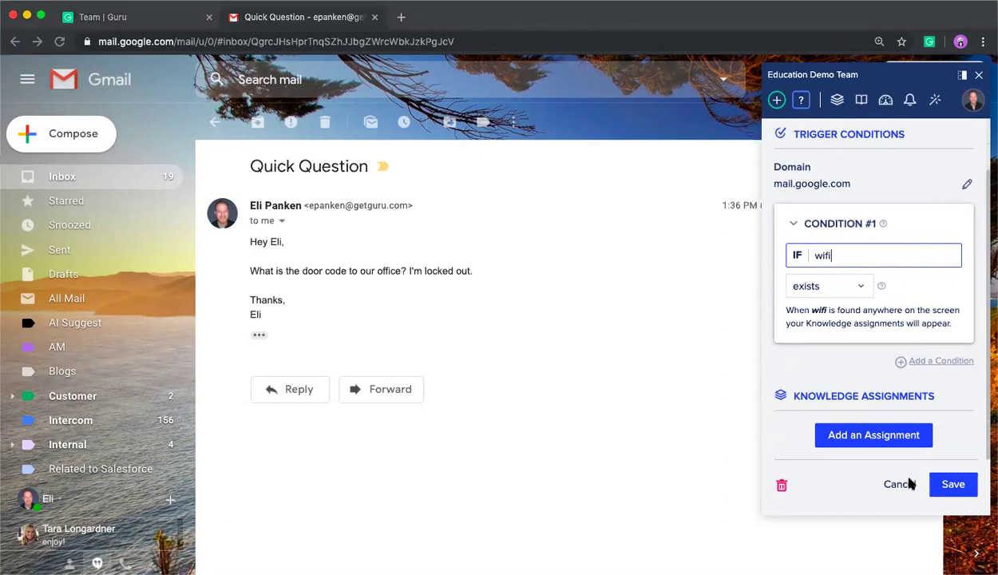
Add an assignment that displays the "What is the wifi password?" card for the wifi condition, and save the trigger.
click(906, 436)
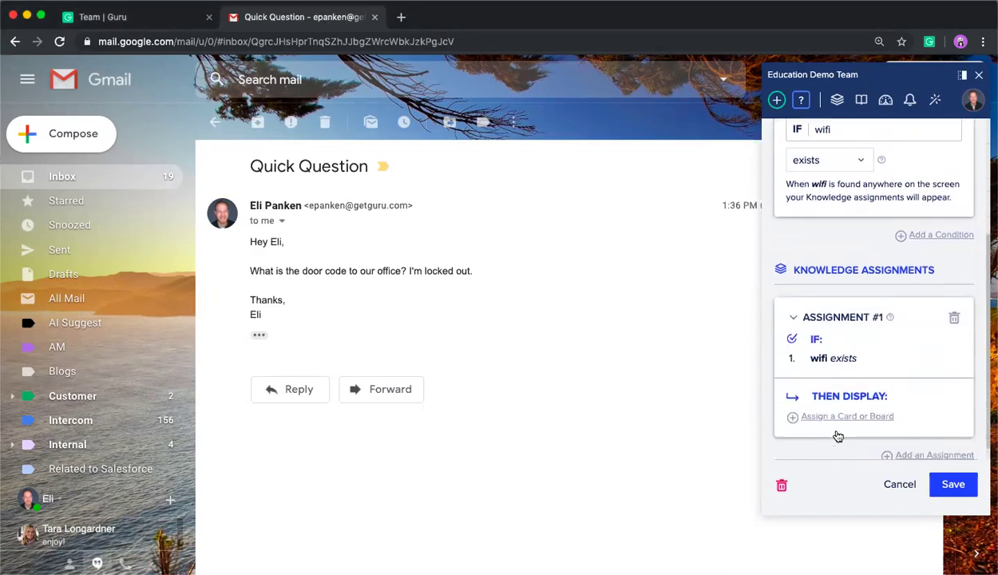
click(838, 402)
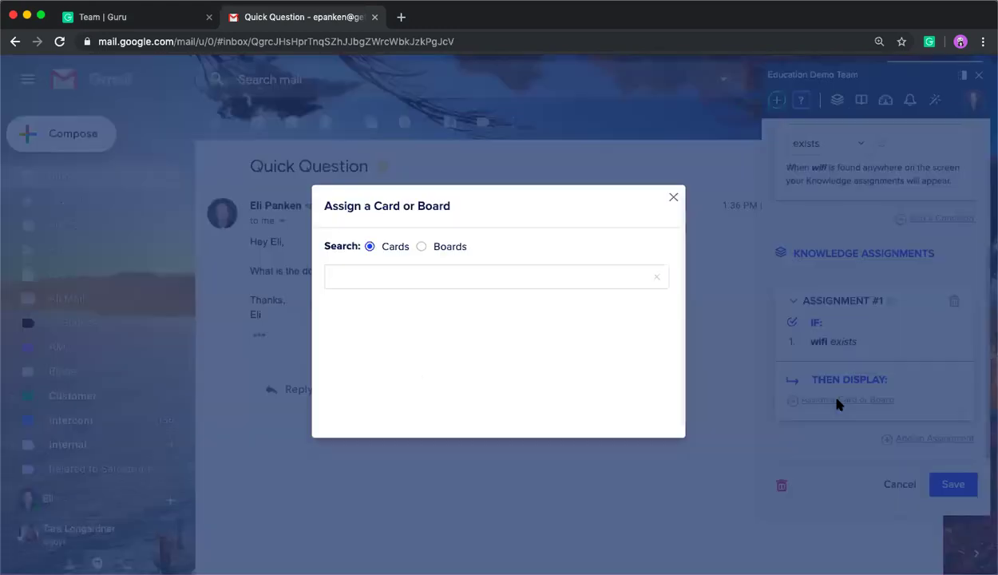
click(556, 278)
text(wifi)
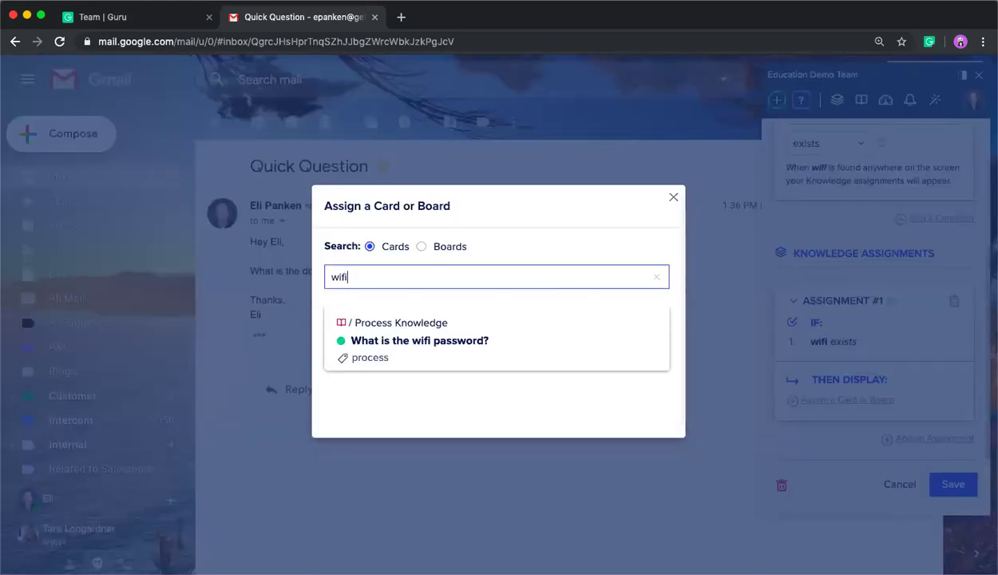
click(480, 341)
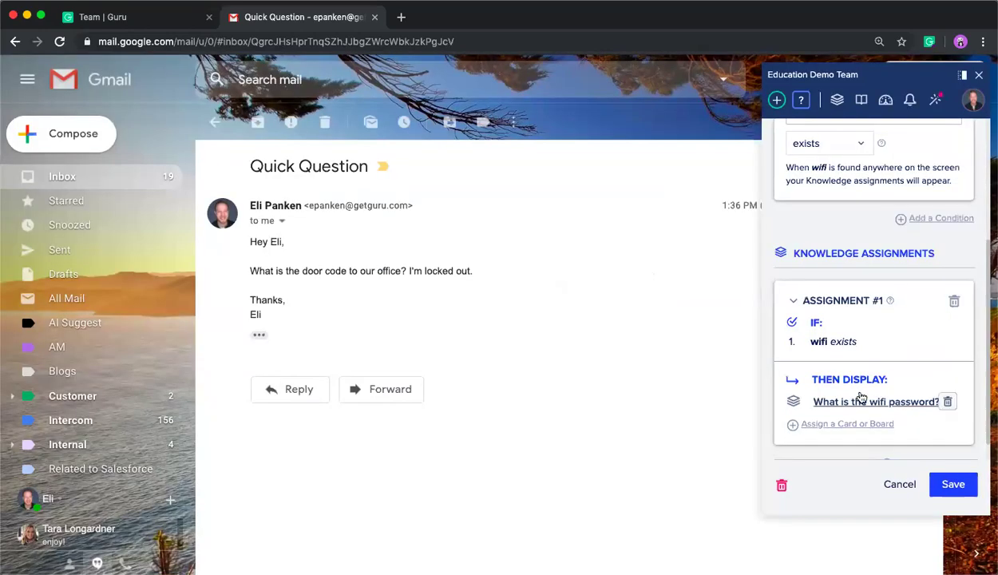
scroll(861, 398, down, 1)
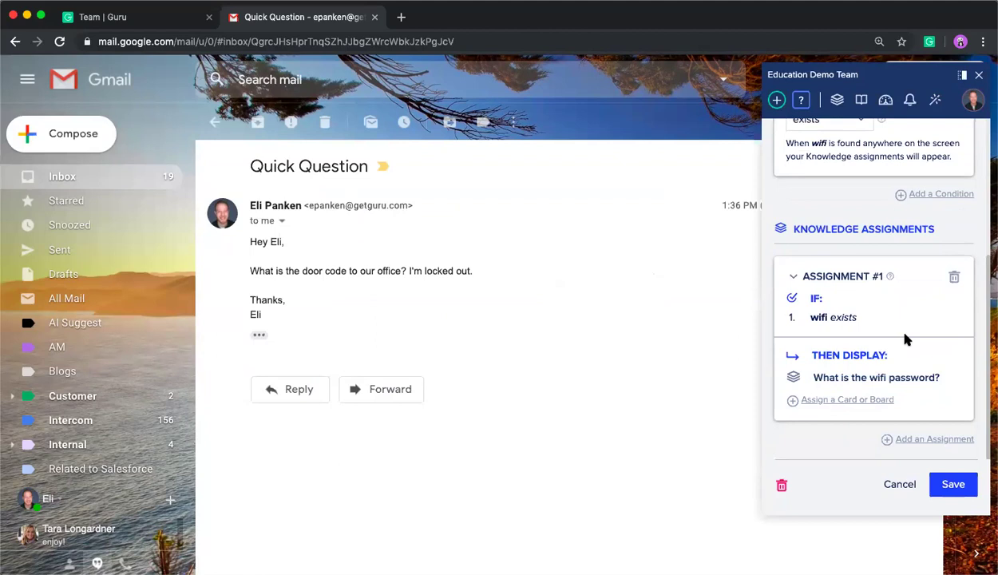
click(954, 486)
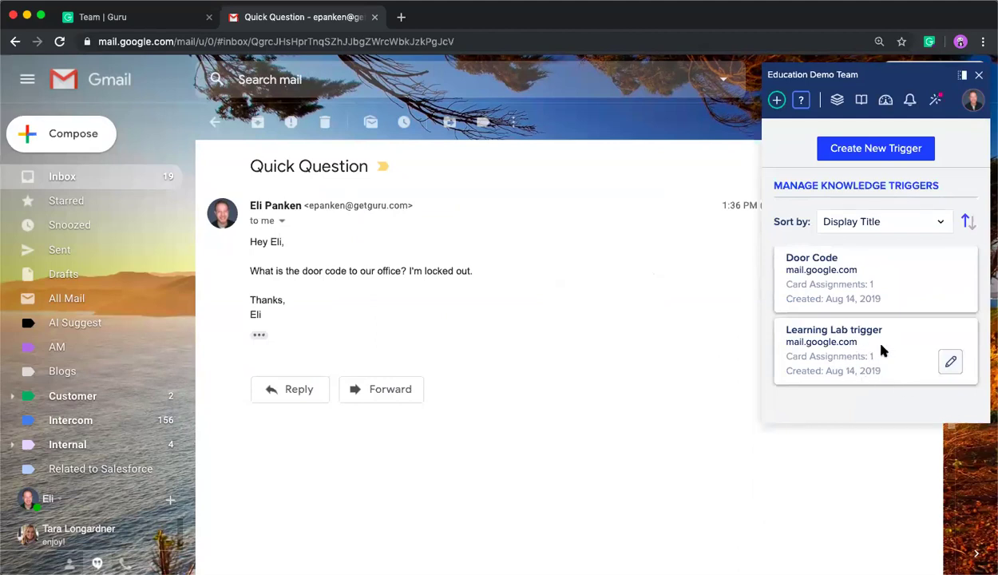
Check the Knowledge Triggers for the open email, and return to Google Slides to show the trigger-creation instructions.
click(934, 108)
mouse_move(869, 287)
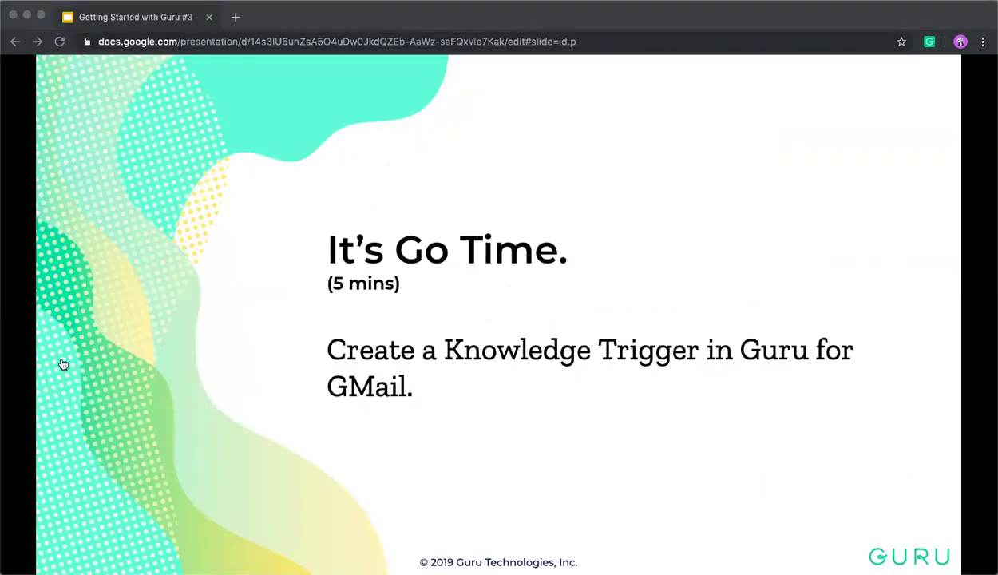
key(Right)
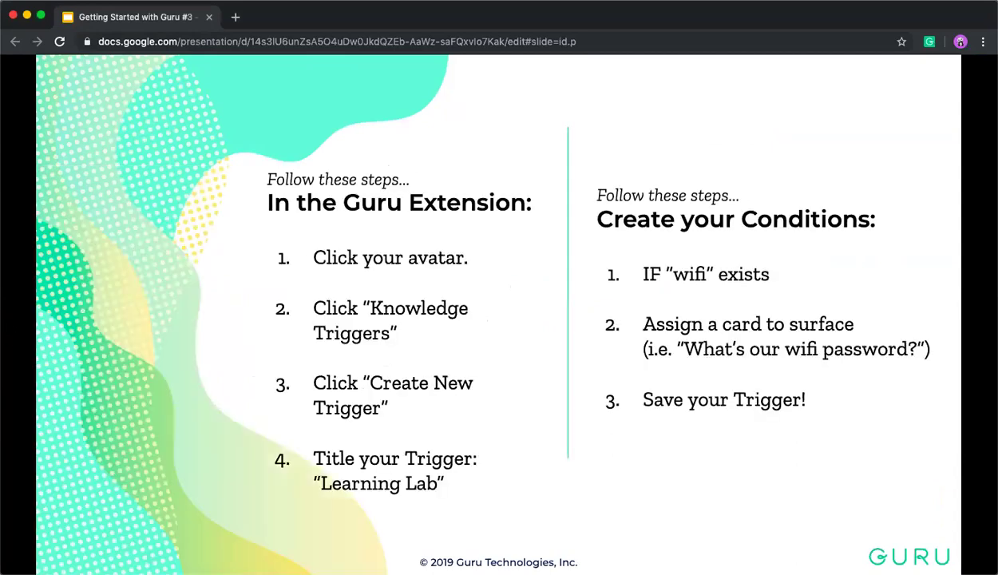